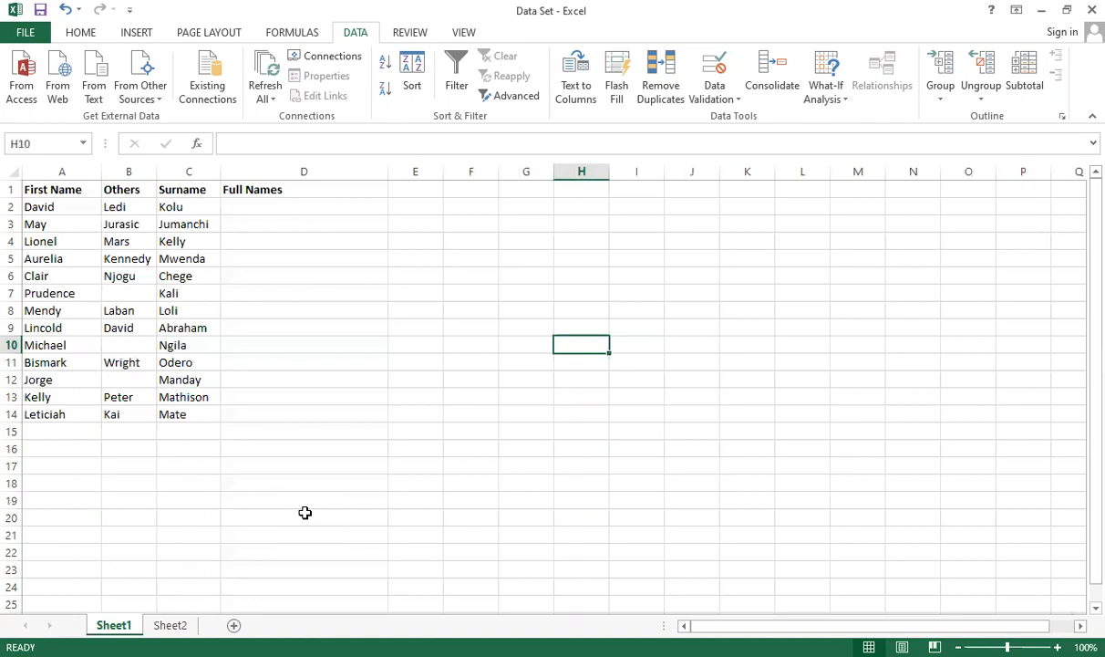
# Step: Enter the first person's full name in D2 as plain text, with spaces between first name, other name and surname
pyautogui.click(329, 205)
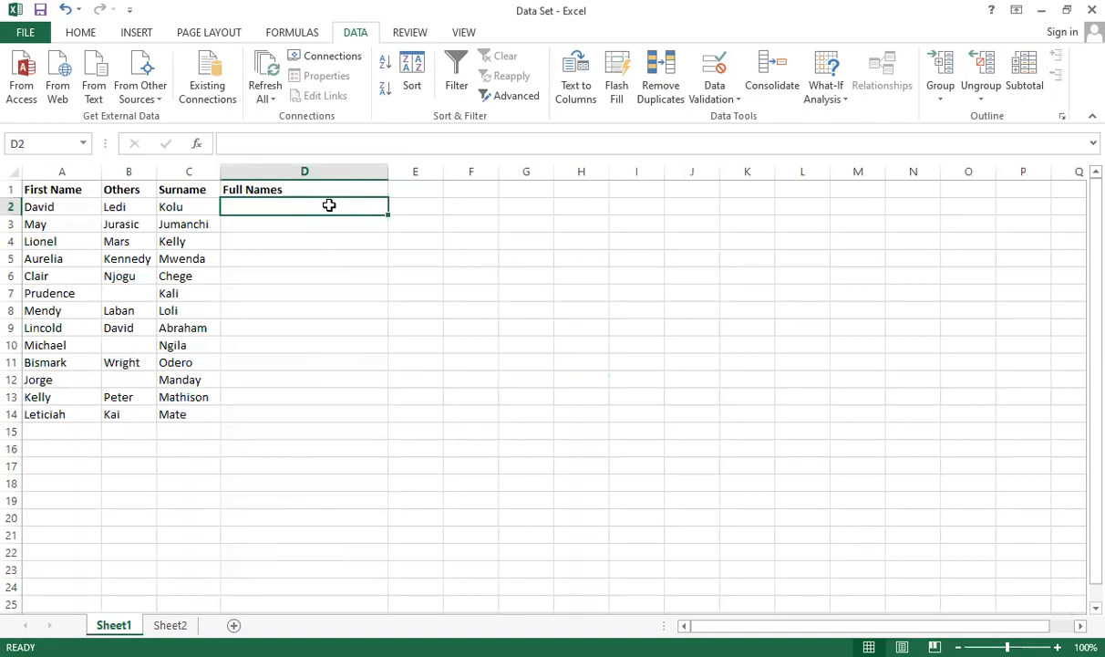
pyautogui.write('DaVID')
pyautogui.press('BackSpace')
pyautogui.press('BackSpace')
pyautogui.press('BackSpace')
pyautogui.write('vid Ledi Kolu')
pyautogui.click(335, 230)
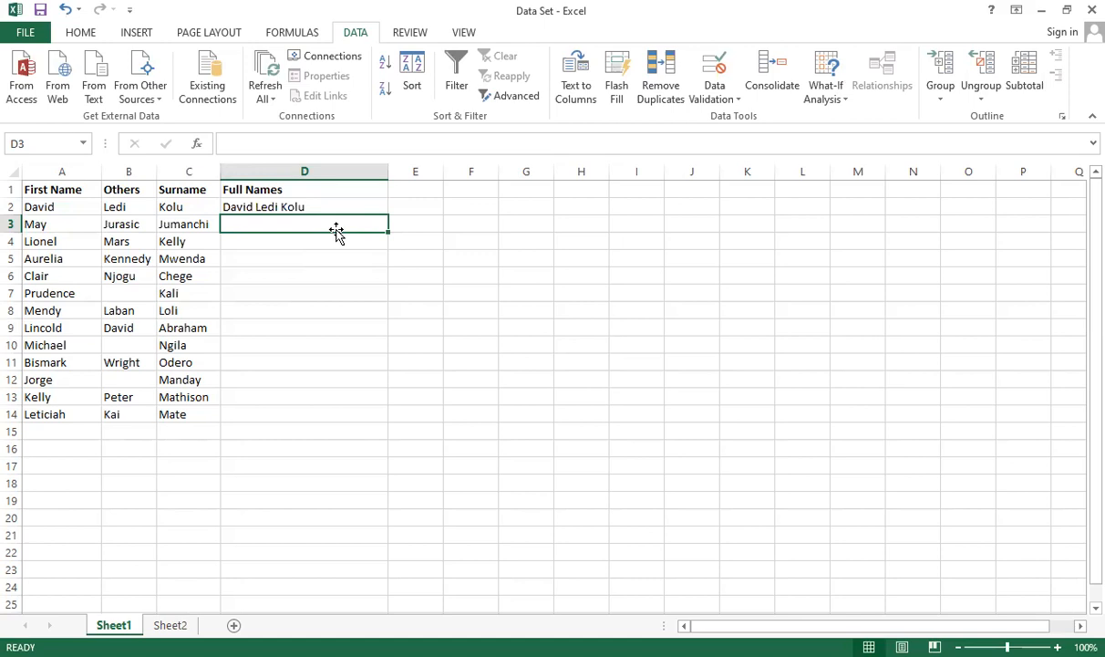
# Step: Clear the manually entered full name from D2
pyautogui.click(351, 207)
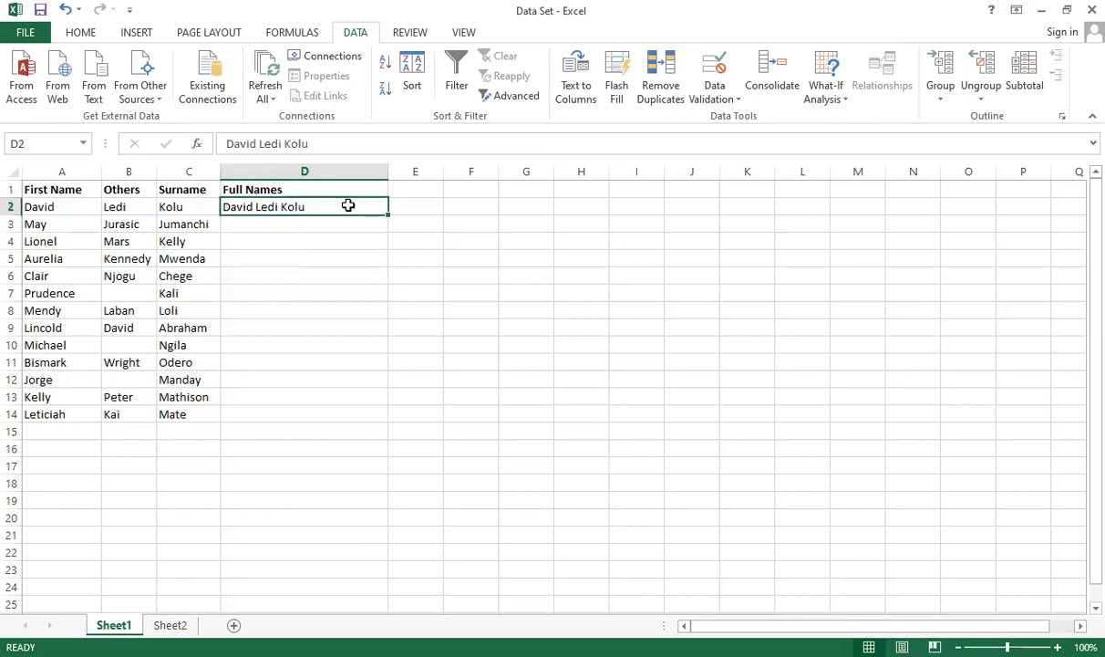
pyautogui.press('Delete')
pyautogui.click(359, 230)
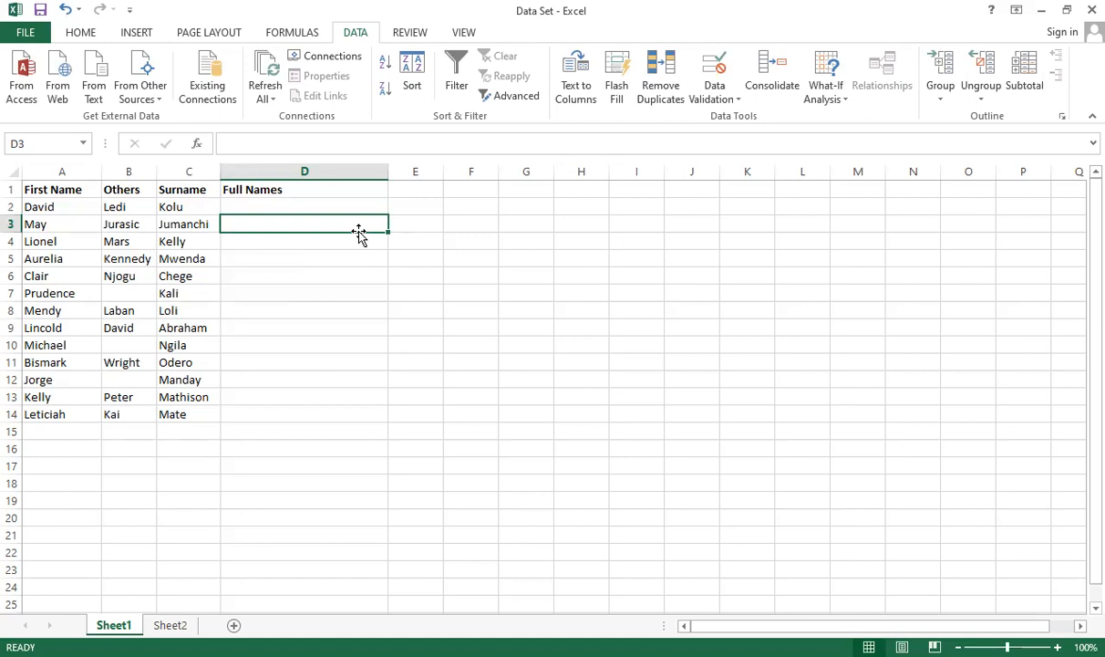
# Step: Join the first row's three name cells in D2 with the formula =A2&B2&C2
pyautogui.click(296, 202)
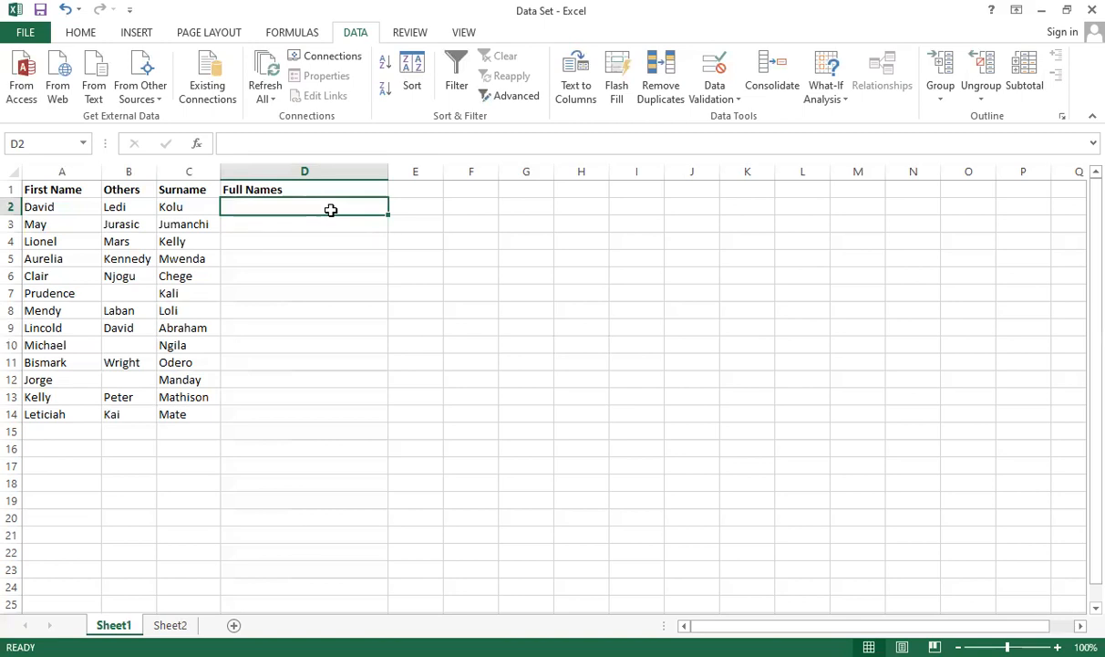
pyautogui.write('=')
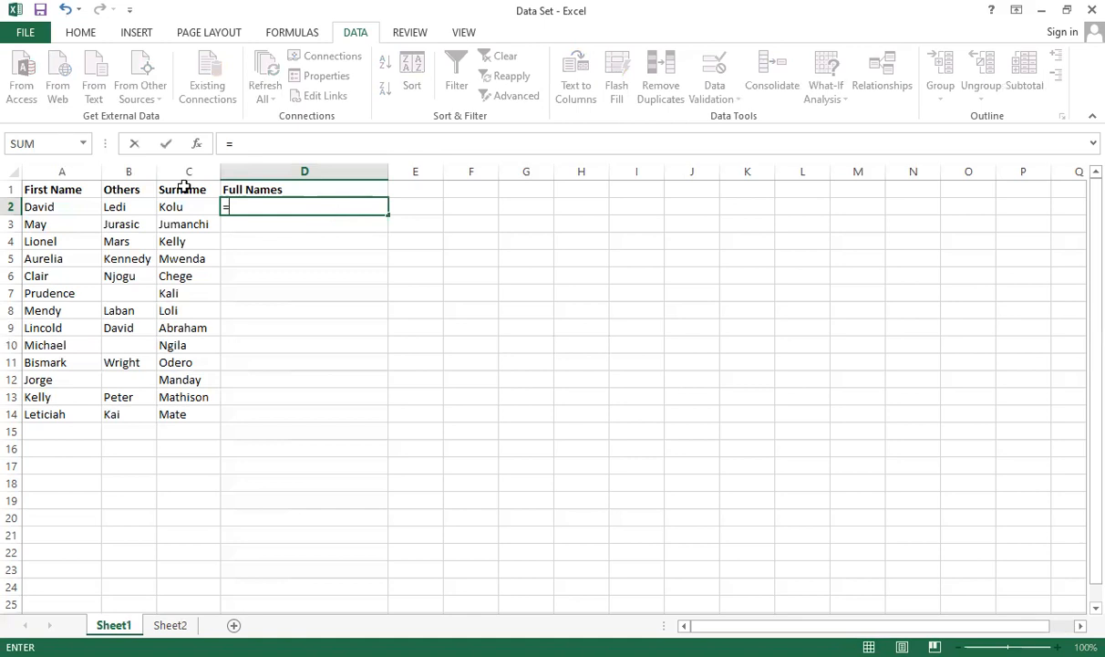
pyautogui.click(80, 207)
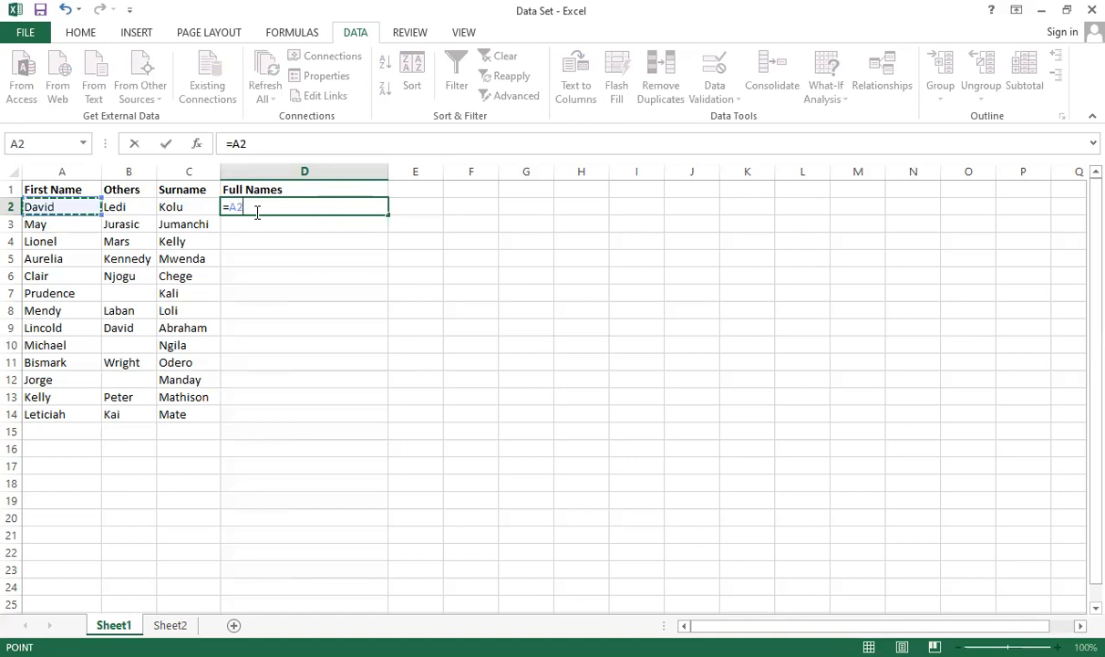
pyautogui.write('&')
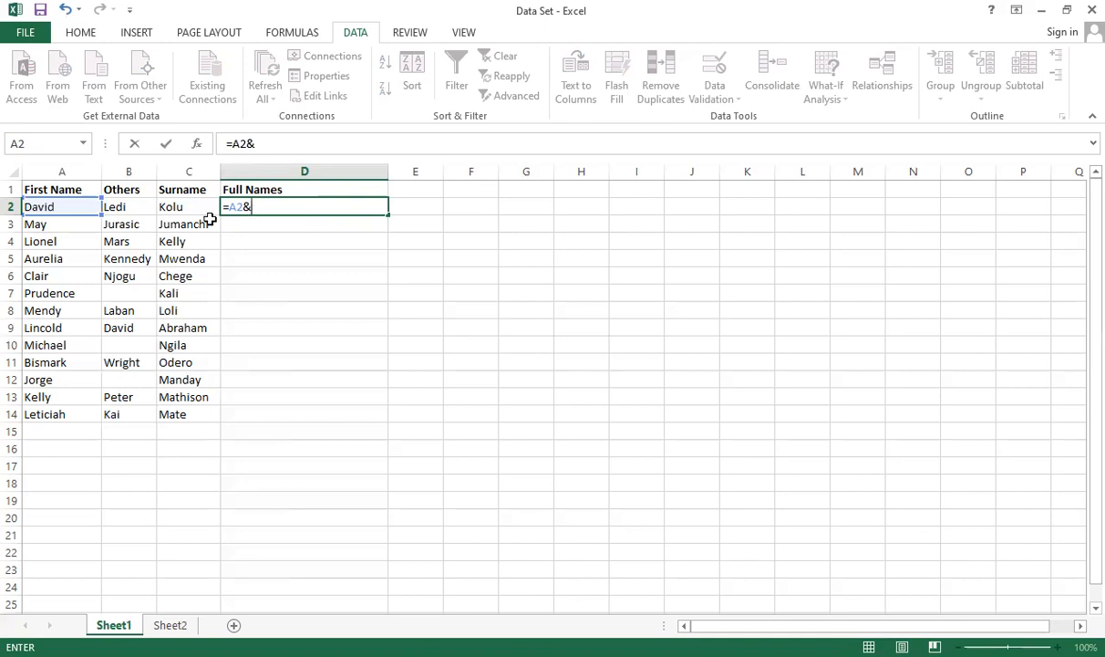
pyautogui.click(116, 215)
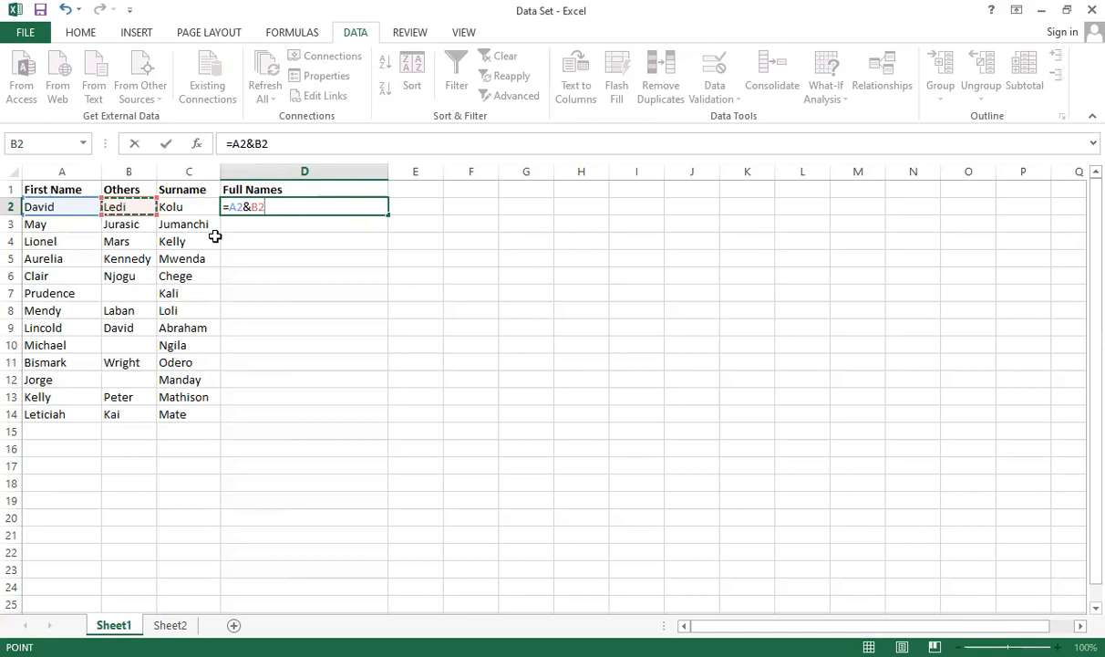
pyautogui.write('&')
pyautogui.click(191, 210)
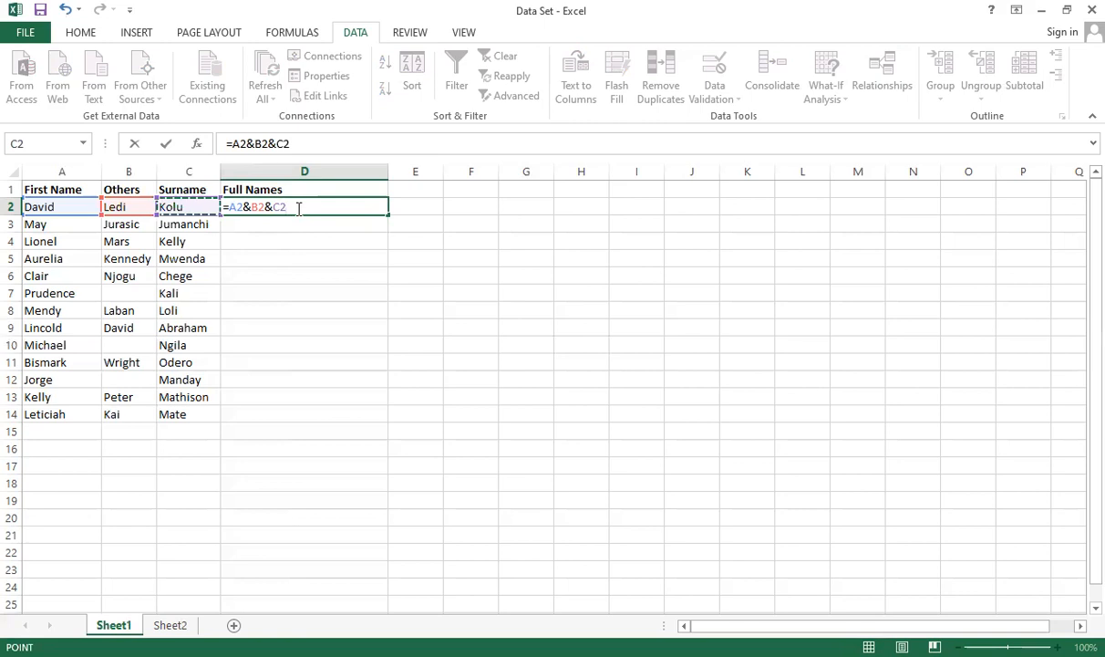
pyautogui.press('Return')
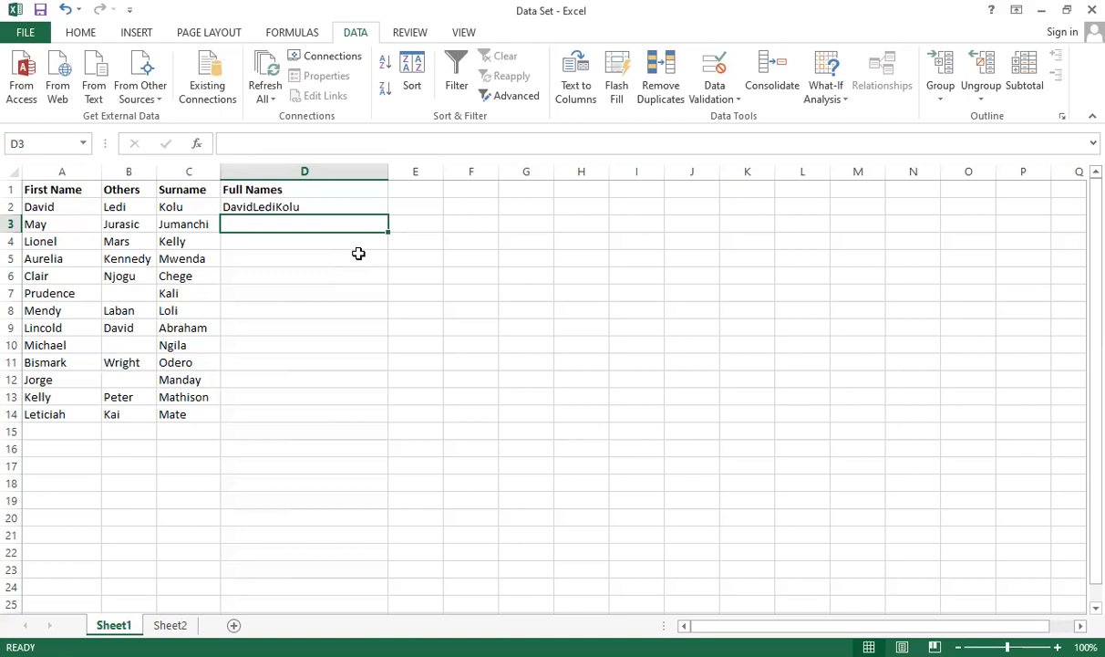
# Step: Add spaces between the names by changing the D2 formula to =A2&" "&B2&" "&C2
pyautogui.click(286, 207)
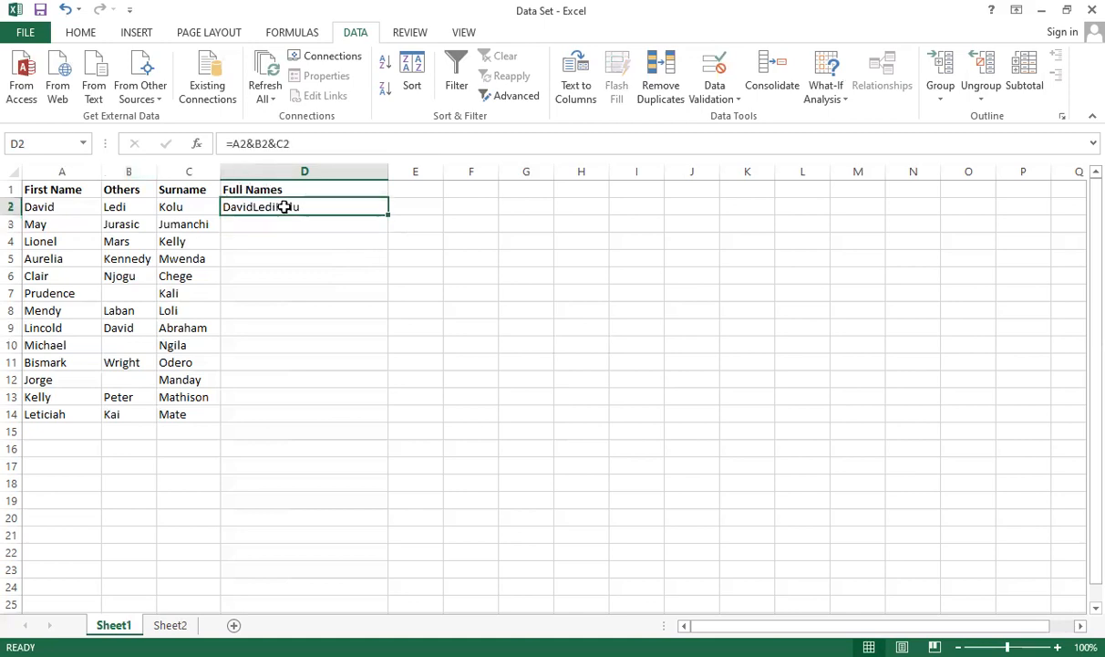
pyautogui.click(248, 145)
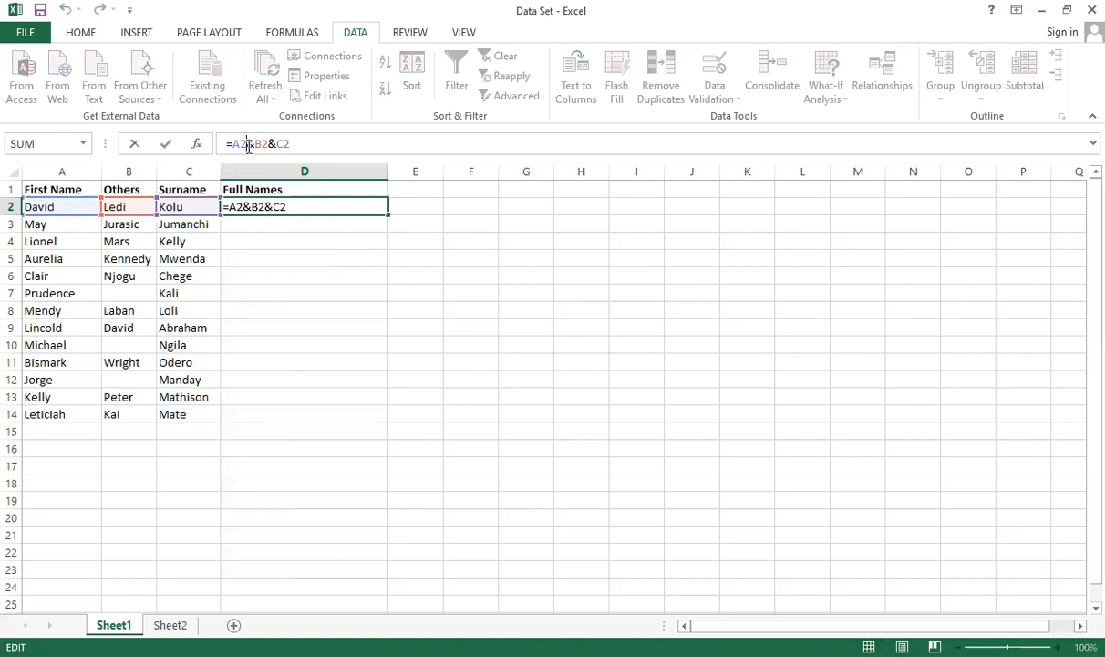
pyautogui.write('&')
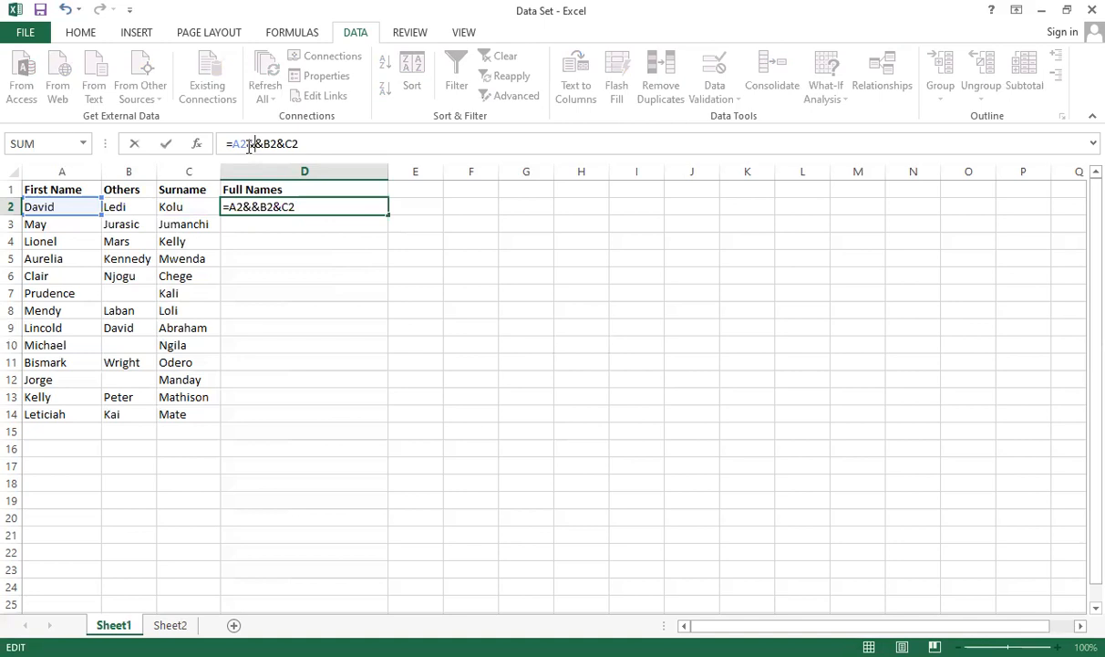
pyautogui.write('" ')
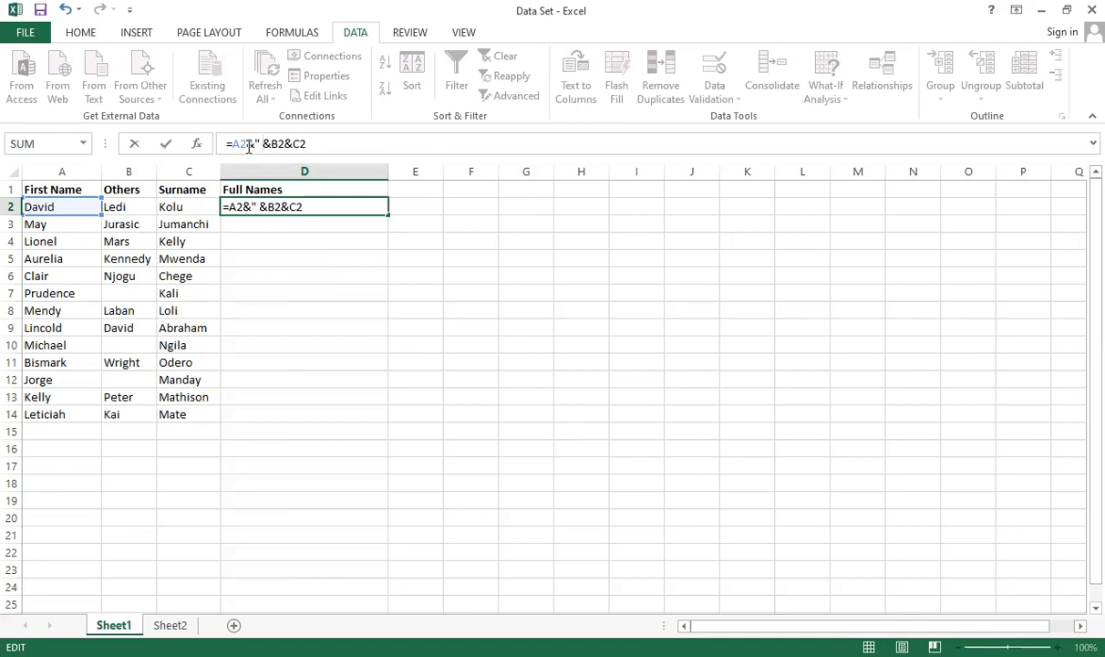
pyautogui.write(' "')
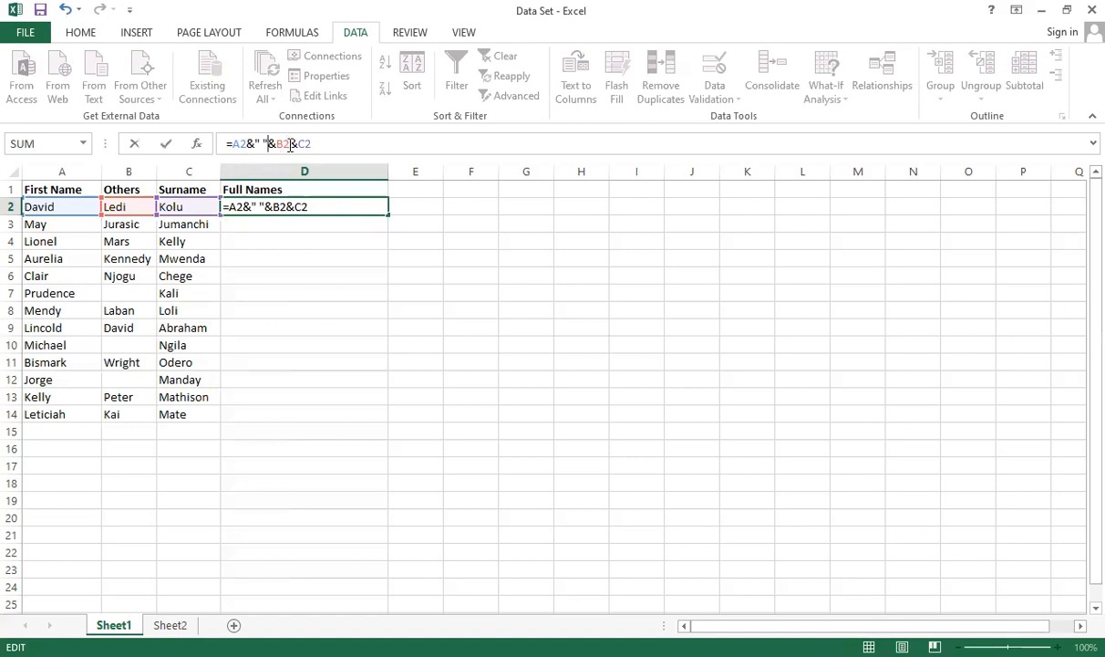
pyautogui.write('"')
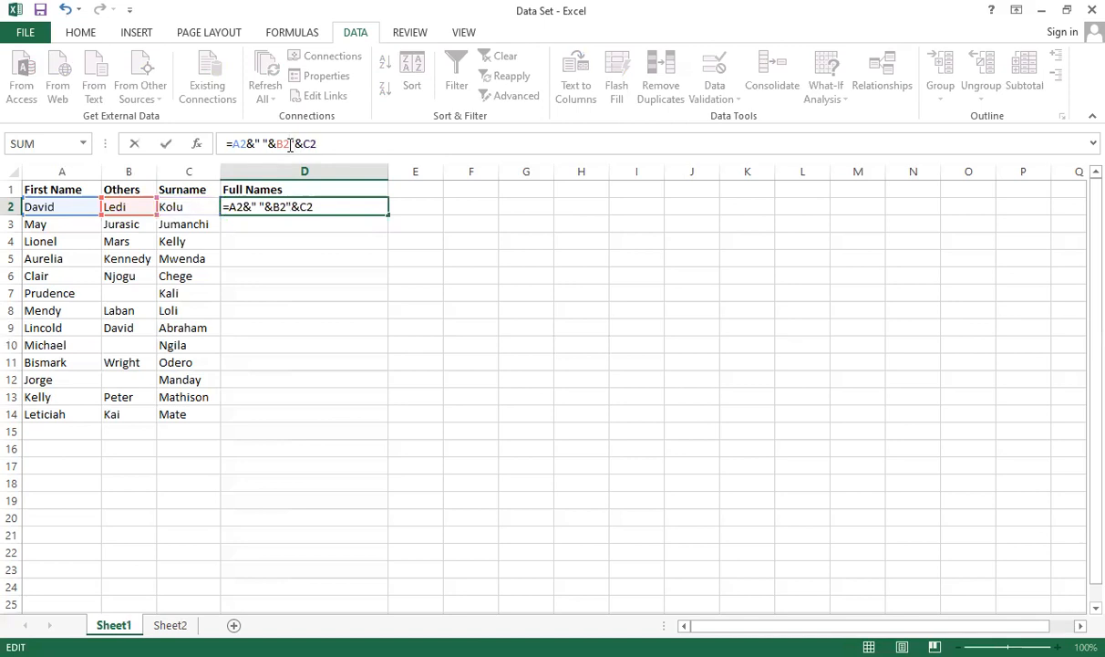
pyautogui.write(' "')
pyautogui.click(288, 144)
pyautogui.write('&')
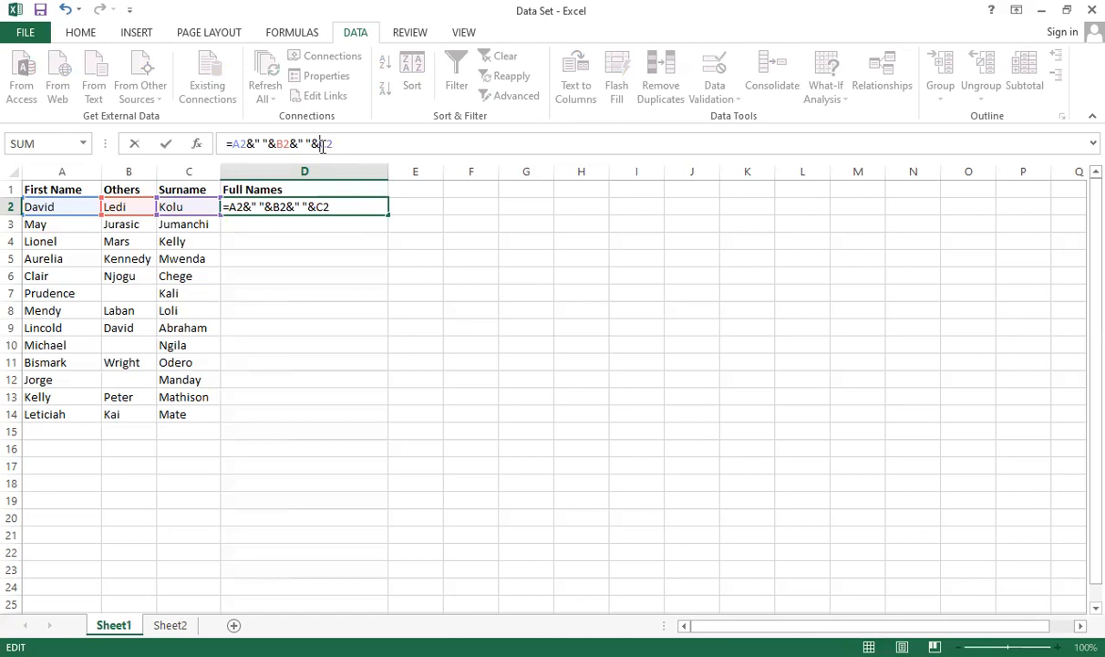
pyautogui.press('Return')
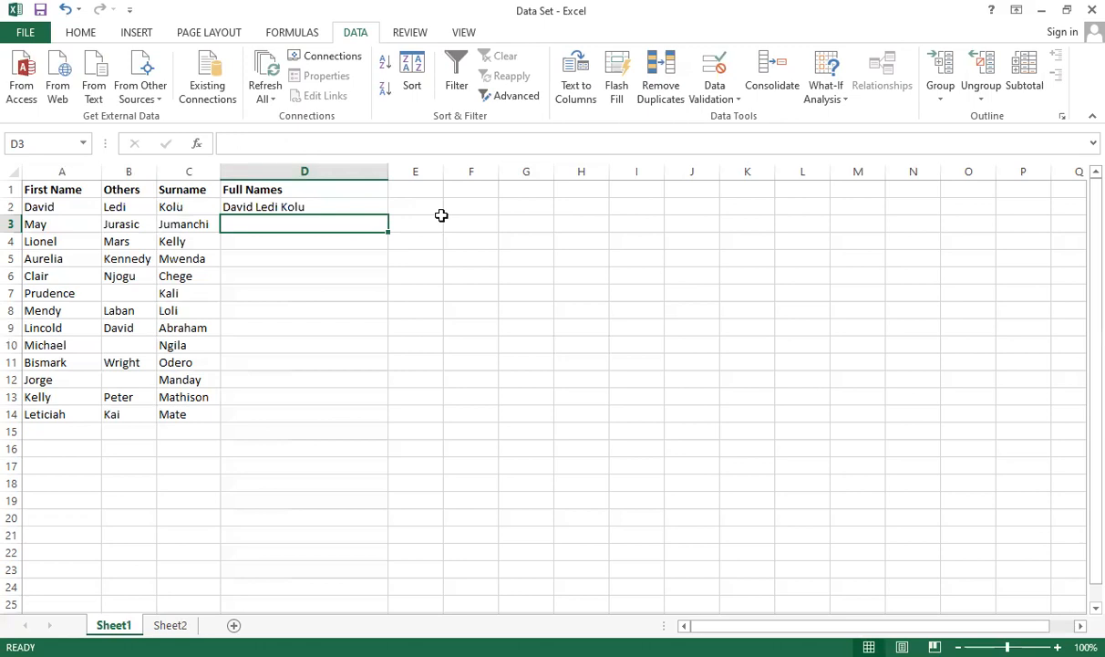
# Step: Fill the D2 name formula down the Full Names column through D14
pyautogui.doubleClick(353, 207)
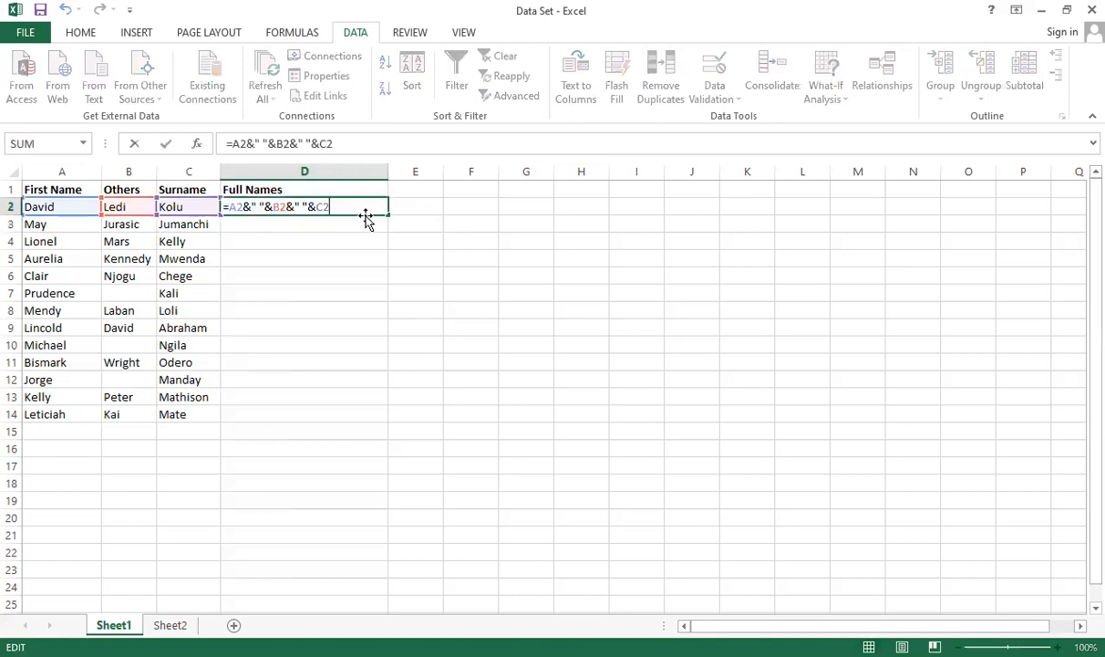
pyautogui.press('Return')
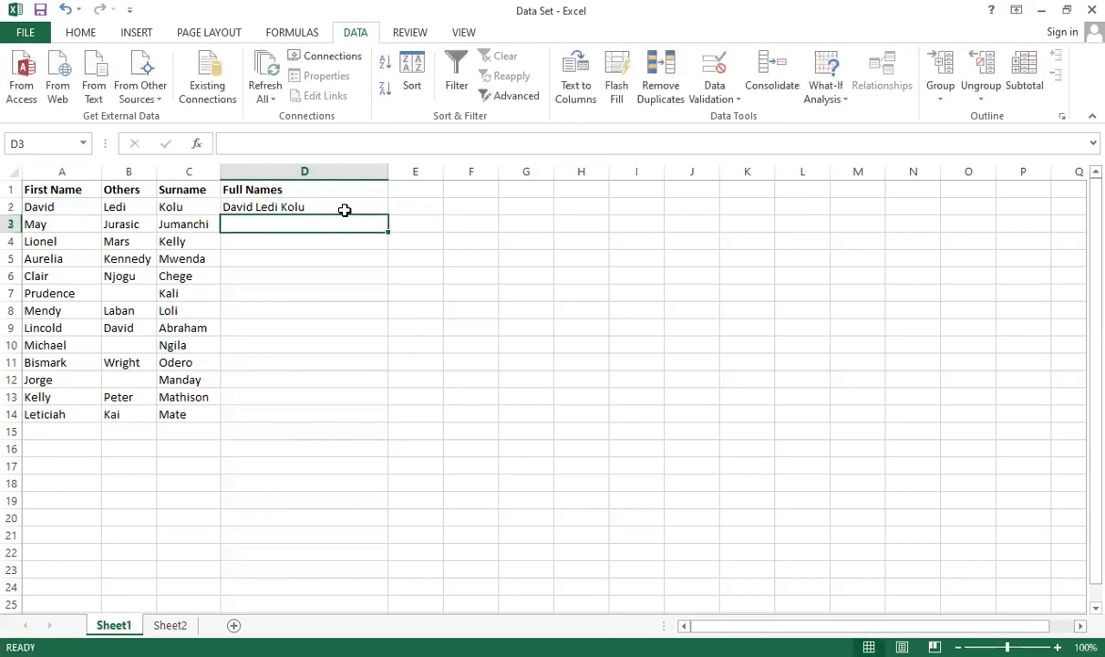
pyautogui.click(374, 210)
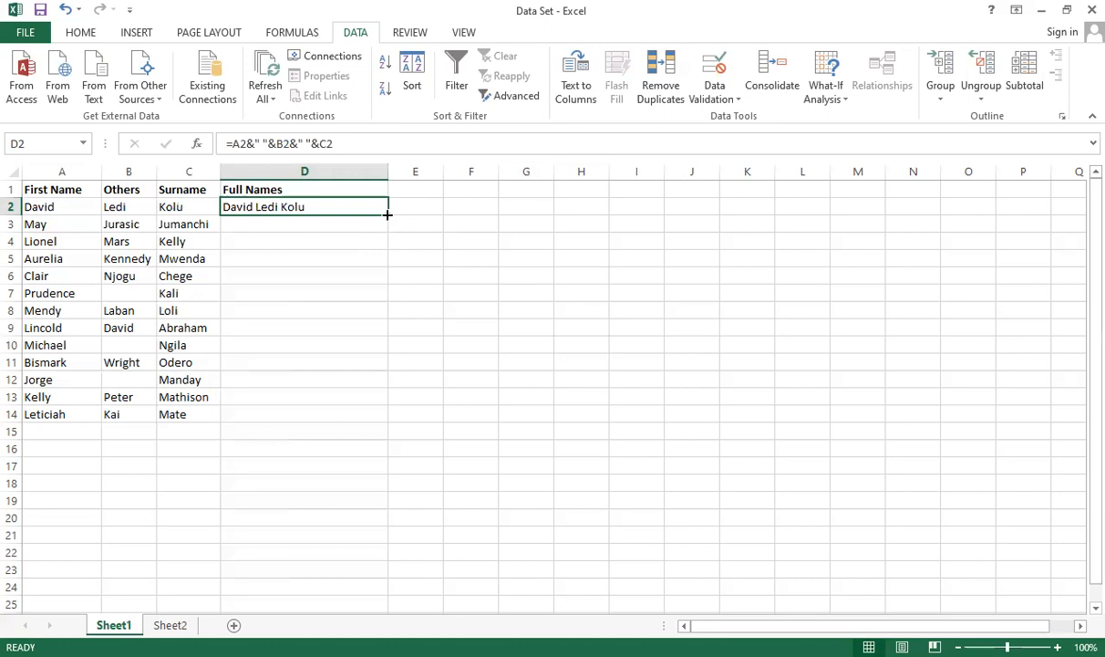
pyautogui.doubleClick(386, 214)
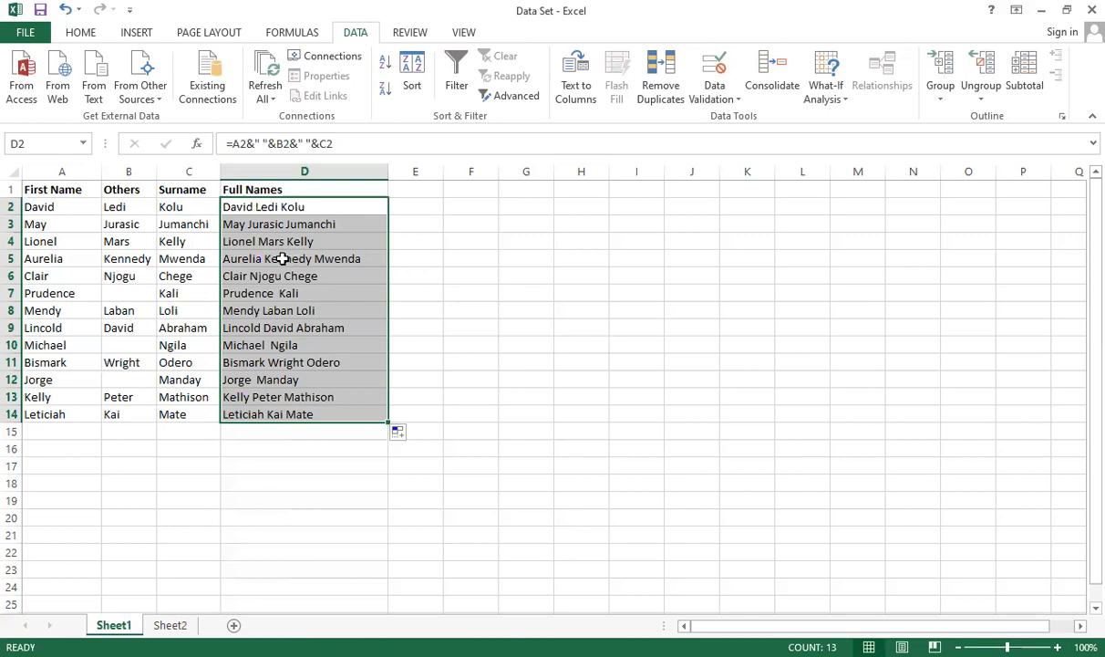
# Step: Replace the formulas in D2:D14 with their values by copying the range and pasting values only
pyautogui.click(312, 207)
pyautogui.moveTo(326, 222); pyautogui.dragTo(347, 410)
pyautogui.hotkey('ctrl', 'c')
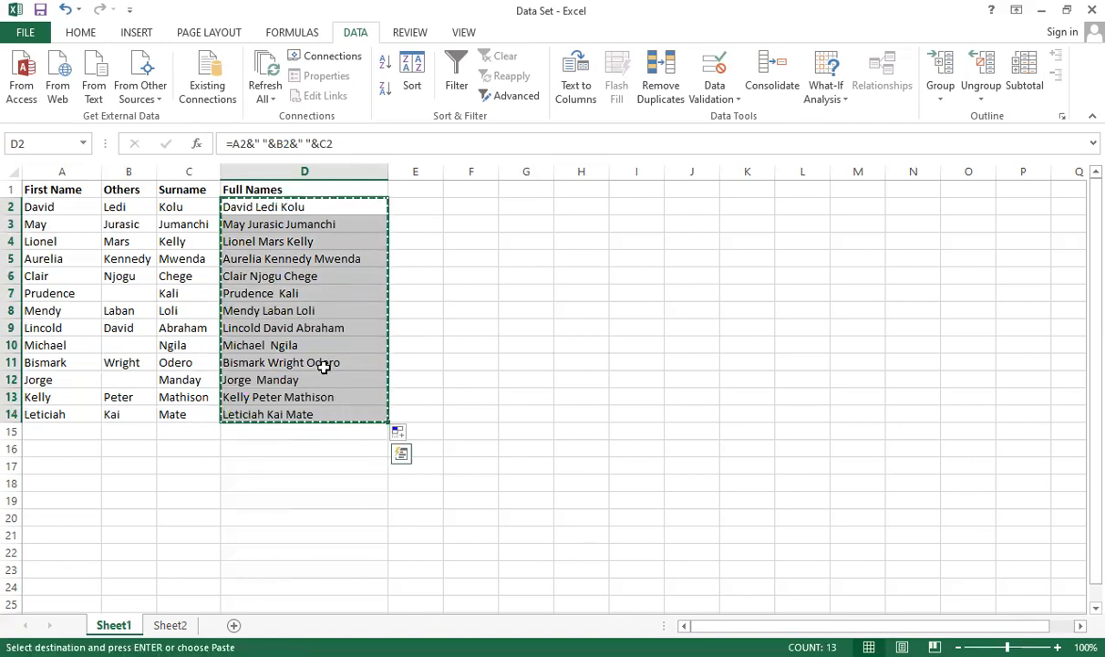
pyautogui.rightClick(377, 157)
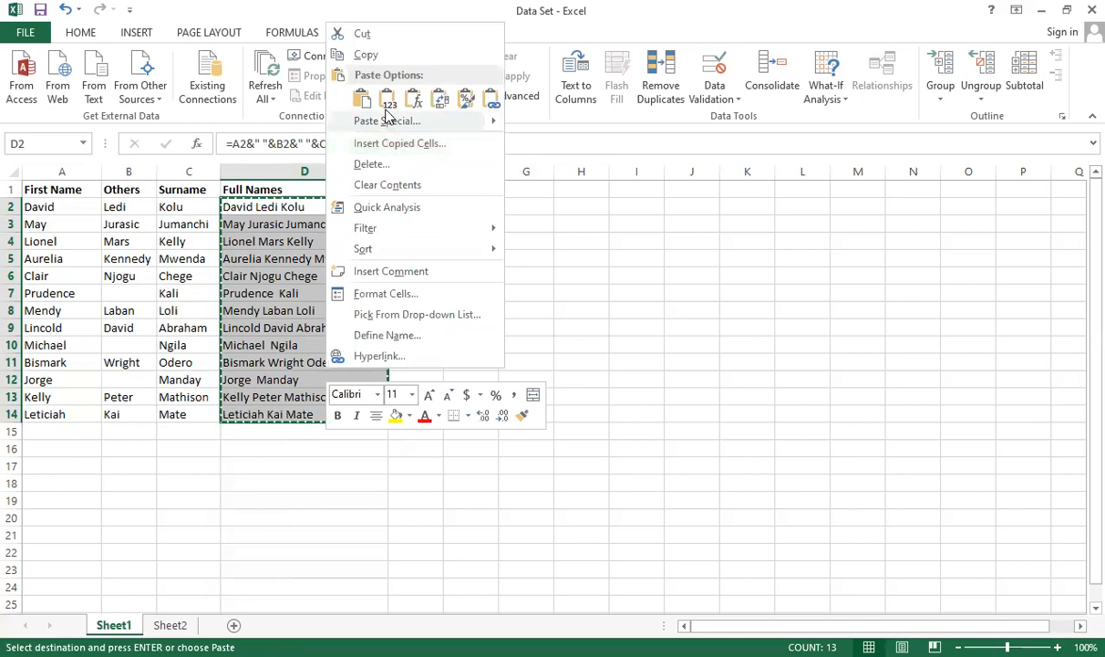
pyautogui.click(387, 103)
pyautogui.click(434, 288)
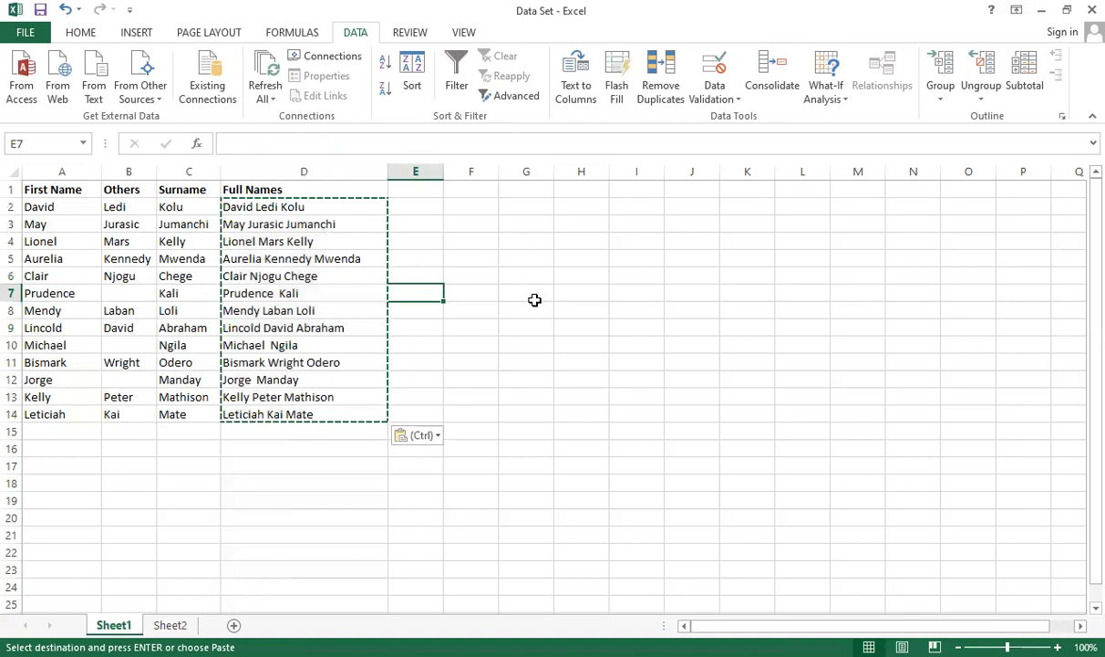
pyautogui.write('b')
pyautogui.press('BackSpace')
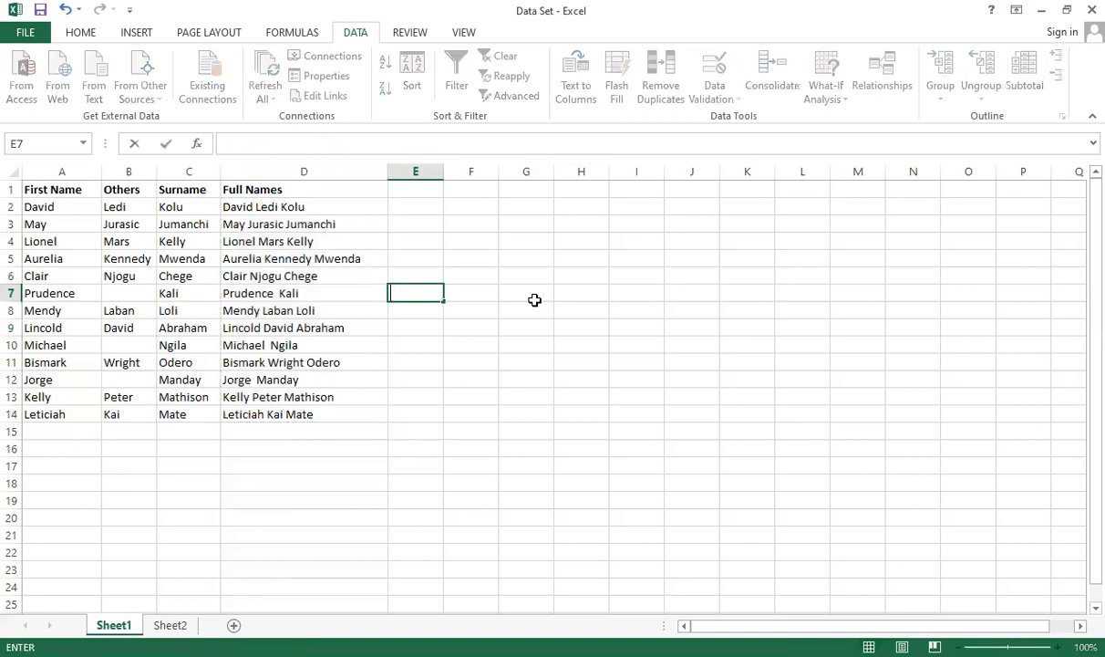
pyautogui.click(453, 341)
# Step: Clear all the full names from D2:D14
pyautogui.moveTo(281, 208); pyautogui.dragTo(330, 409)
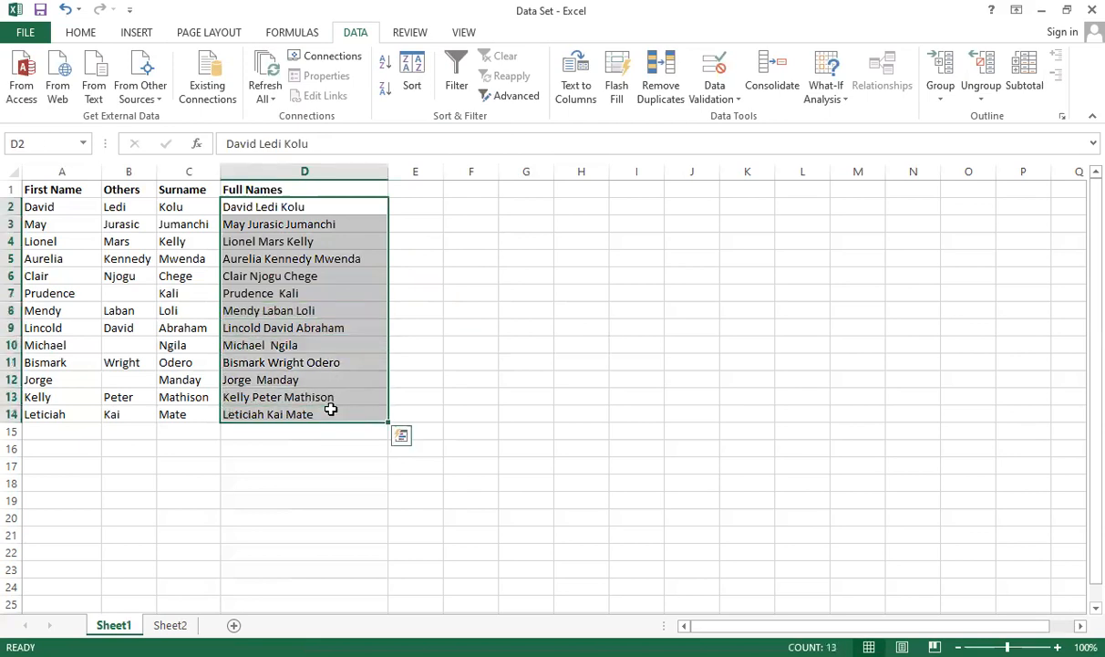
pyautogui.press('BackSpace')
pyautogui.click(529, 290)
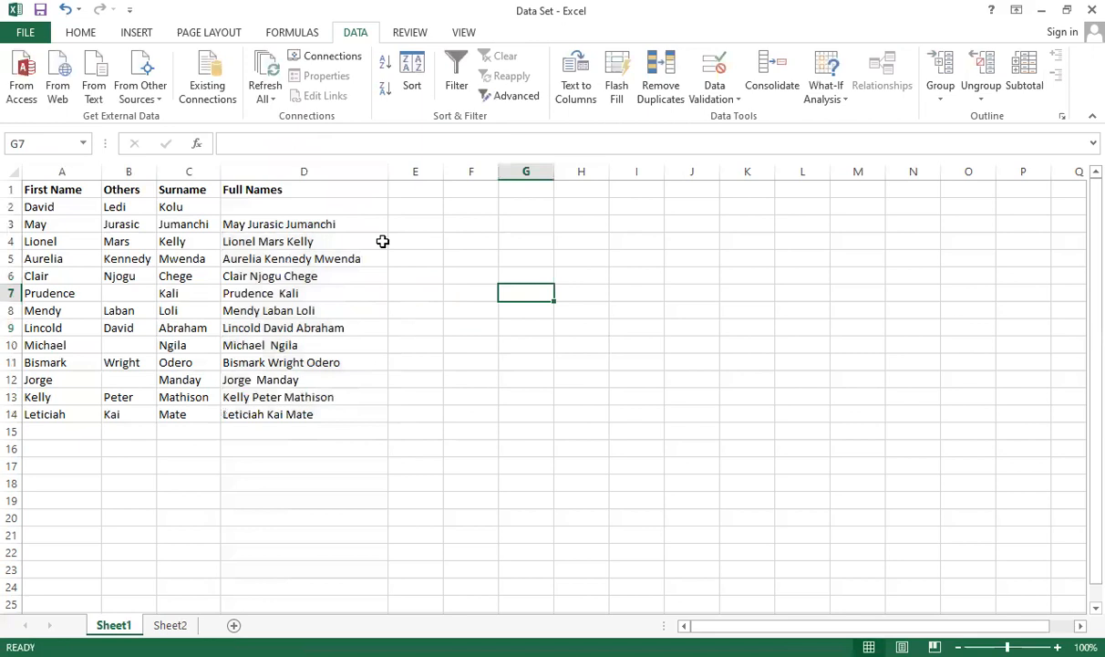
pyautogui.moveTo(351, 227); pyautogui.dragTo(345, 414)
pyautogui.press('Delete')
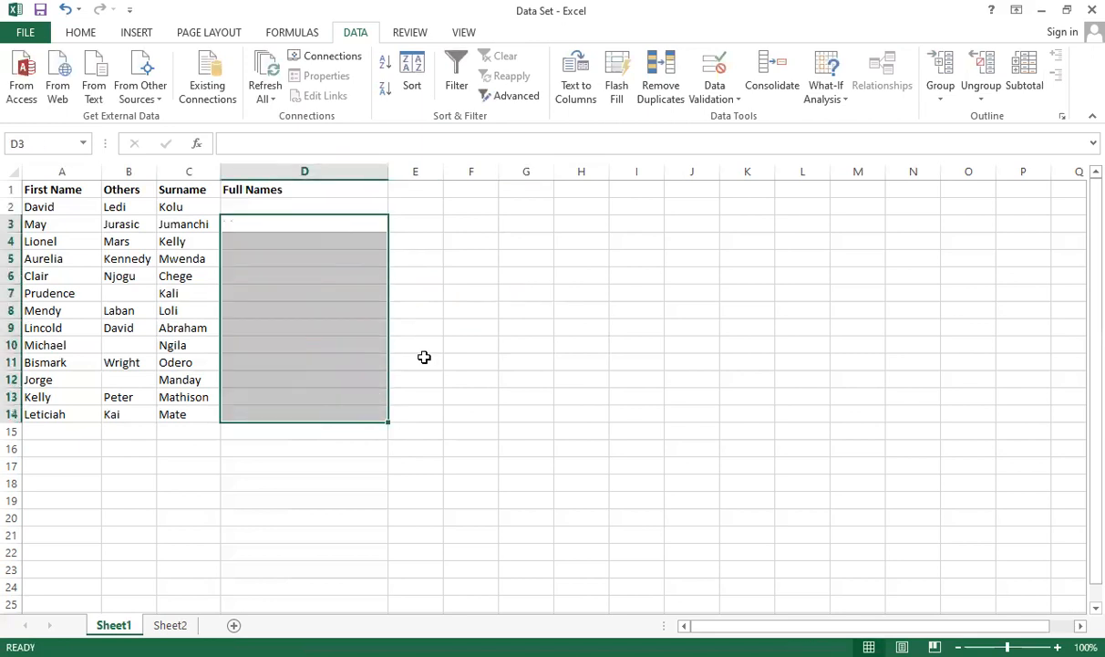
pyautogui.click(424, 358)
# Step: Enter the first person's full name in D2 as the sample for the Full Names column
pyautogui.click(345, 205)
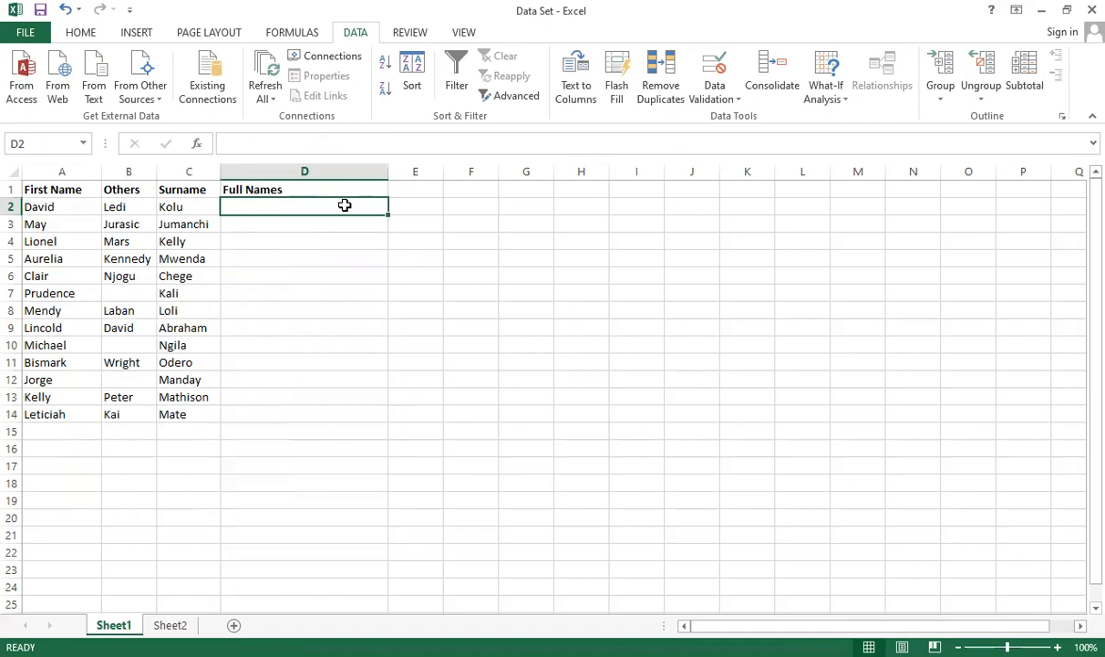
pyautogui.write('David')
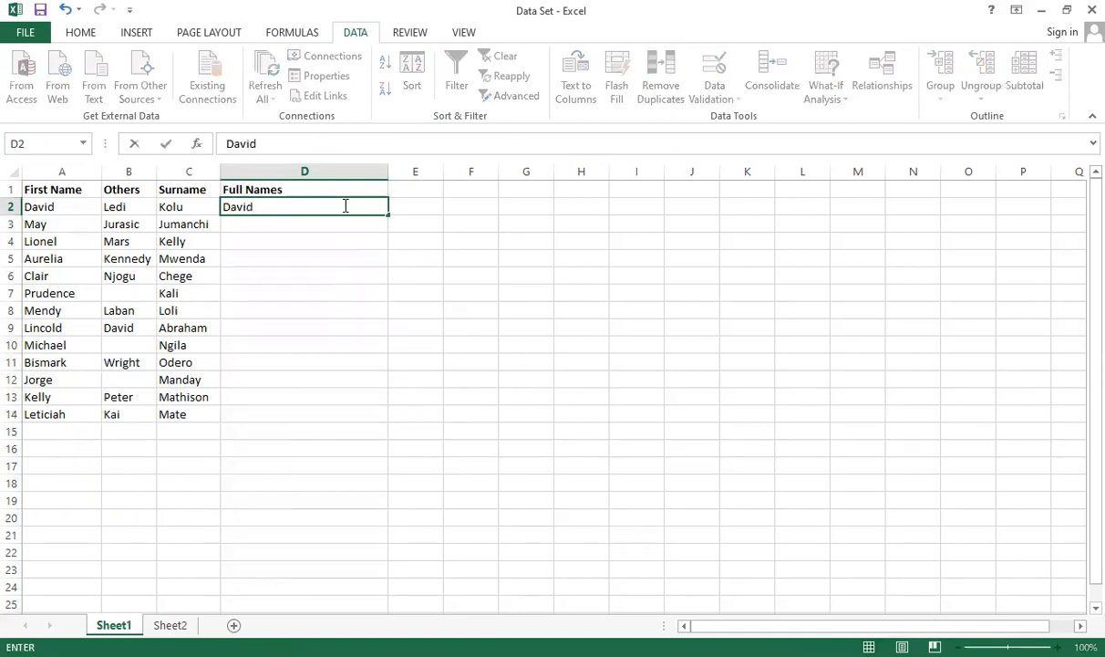
pyautogui.write(' Ledi Kolu')
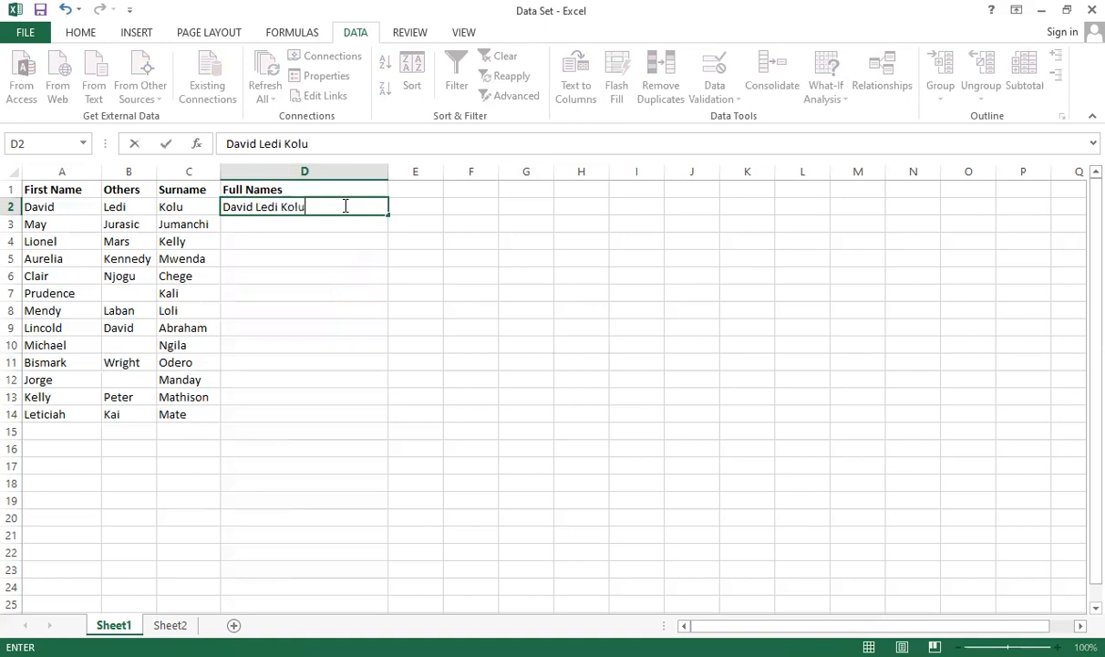
pyautogui.press('Return')
# Step: Use Flash Fill to complete the Full Names column down to D14 from the sample in D2
pyautogui.click(349, 208)
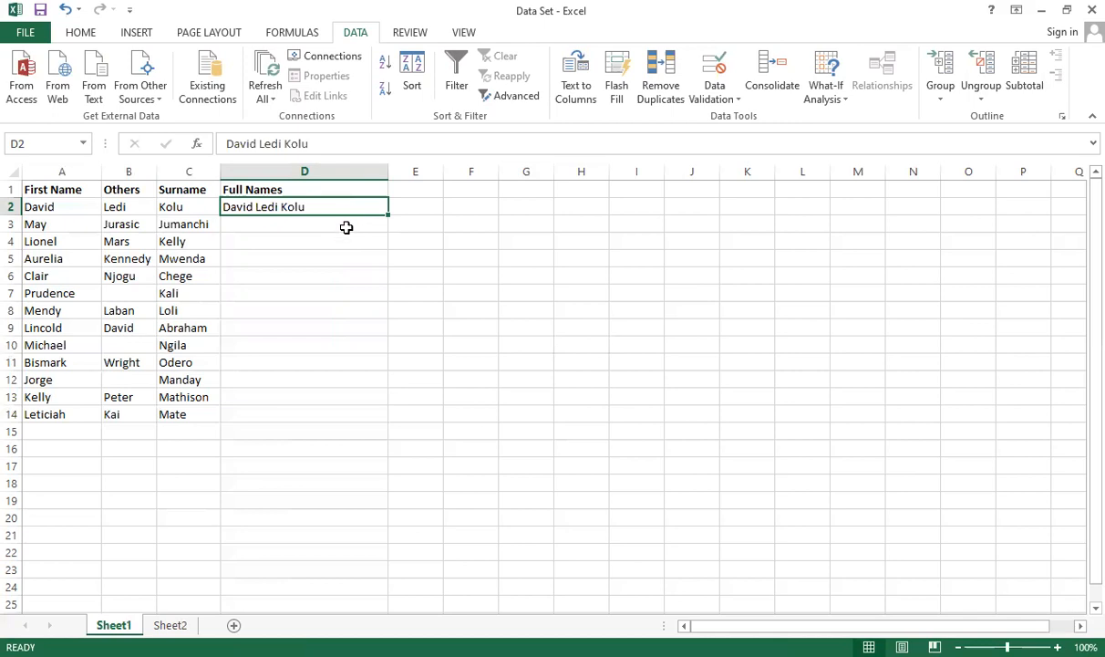
pyautogui.click(346, 227)
pyautogui.click(345, 239)
pyautogui.click(333, 207)
pyautogui.hotkey('ctrl', 'e')
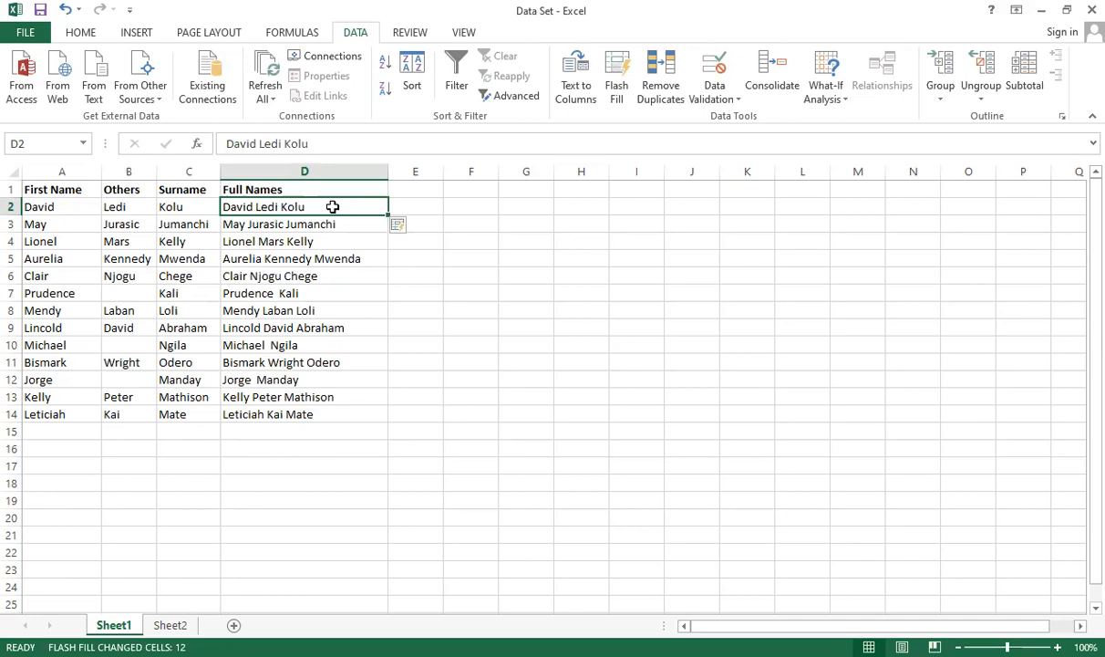
pyautogui.click(457, 257)
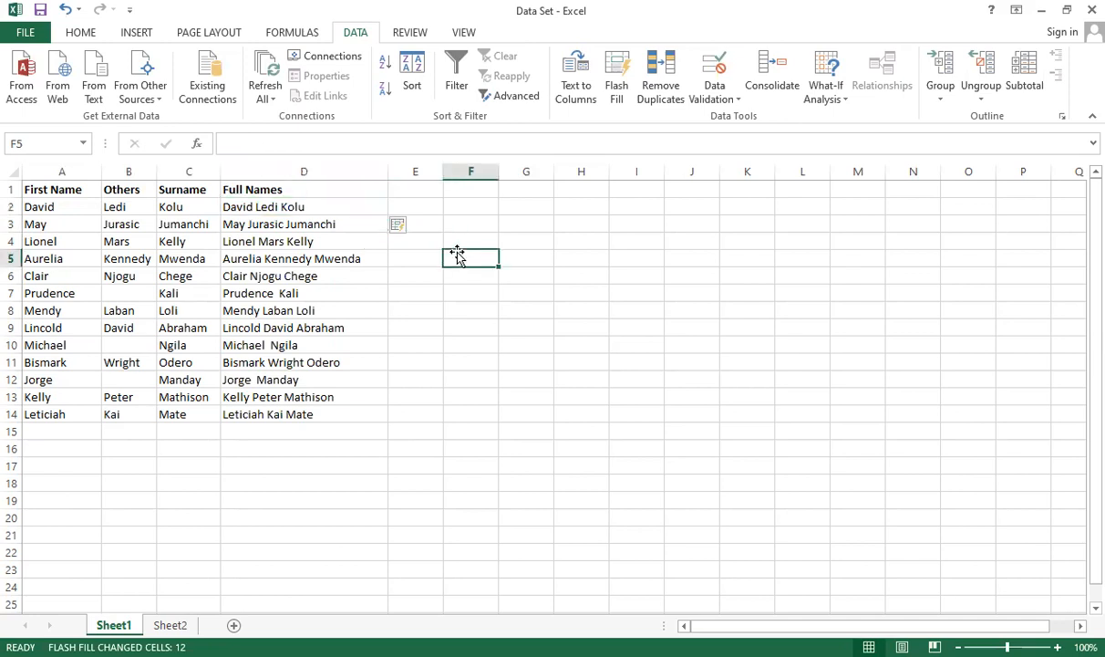